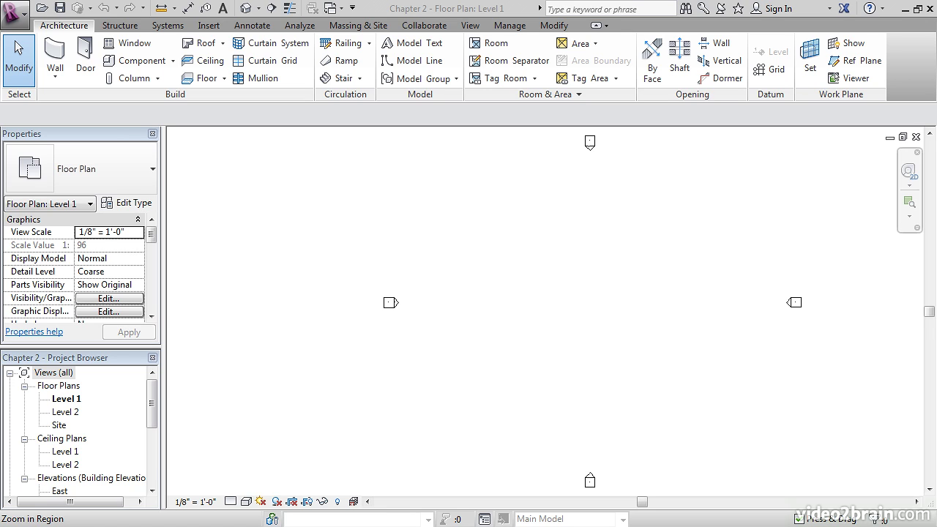
Cancel the zoom command and browse the ribbon tabs from Structure through Modify
key("Escape")
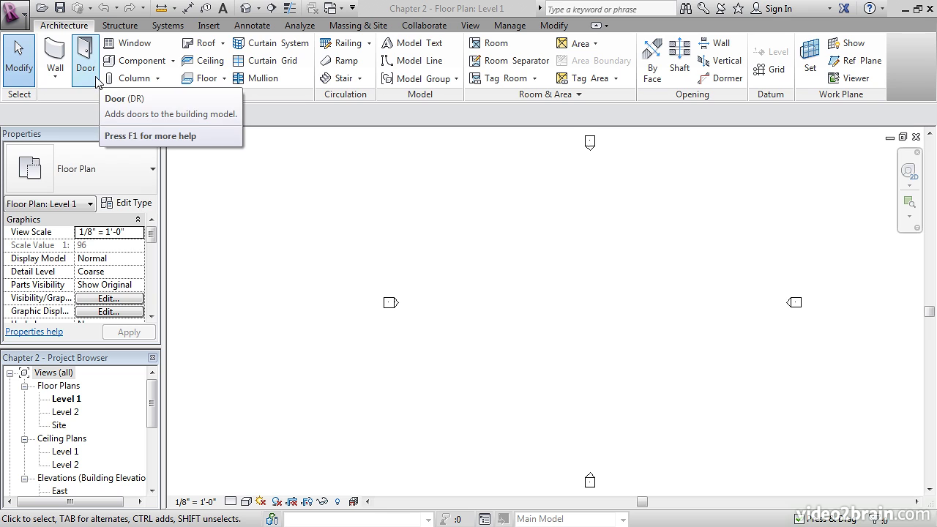
left_click(120, 27)
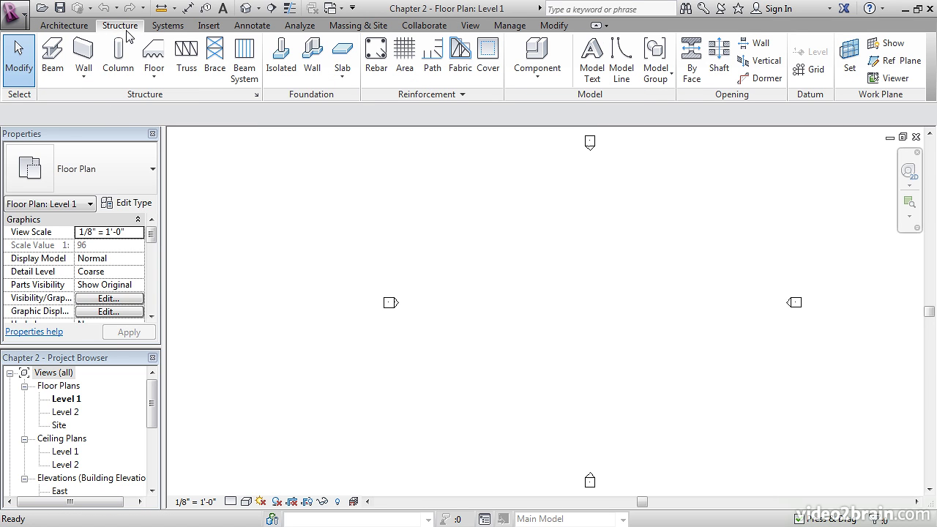
left_click(167, 27)
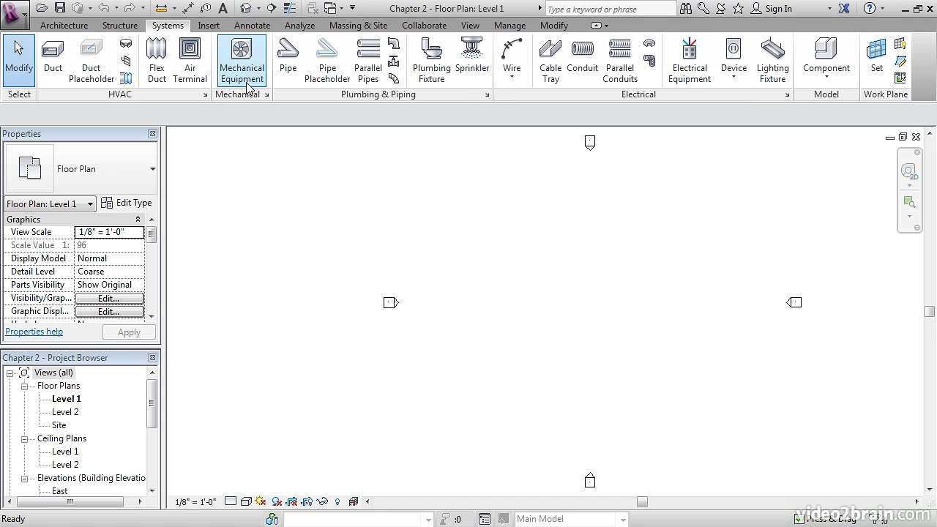
left_click(209, 27)
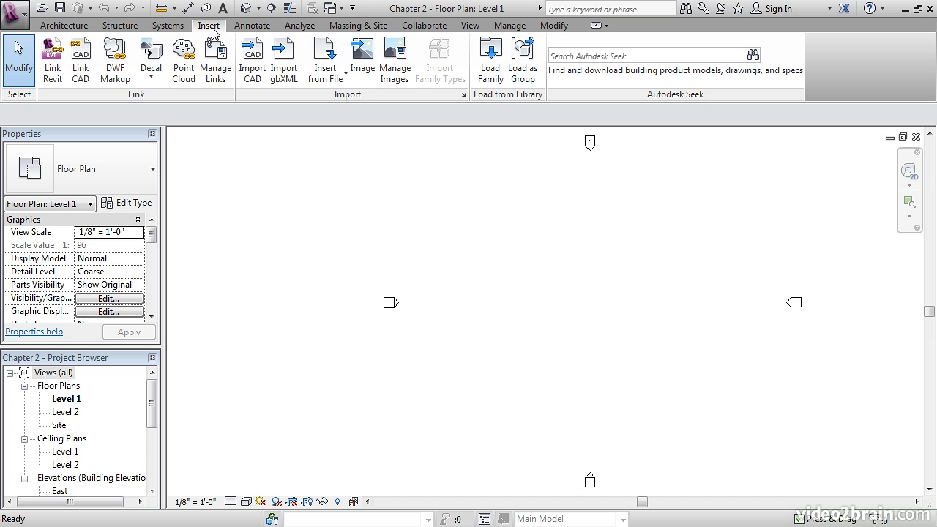
left_click(251, 26)
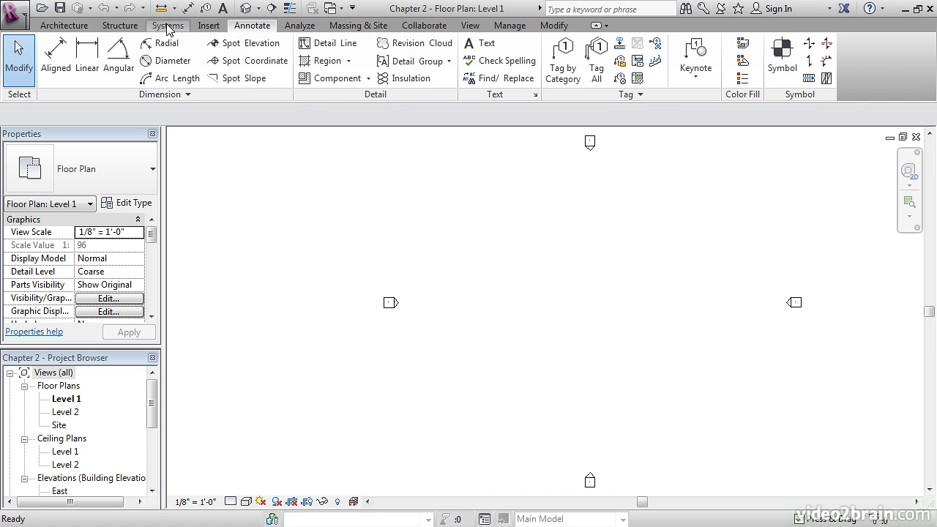
left_click(300, 27)
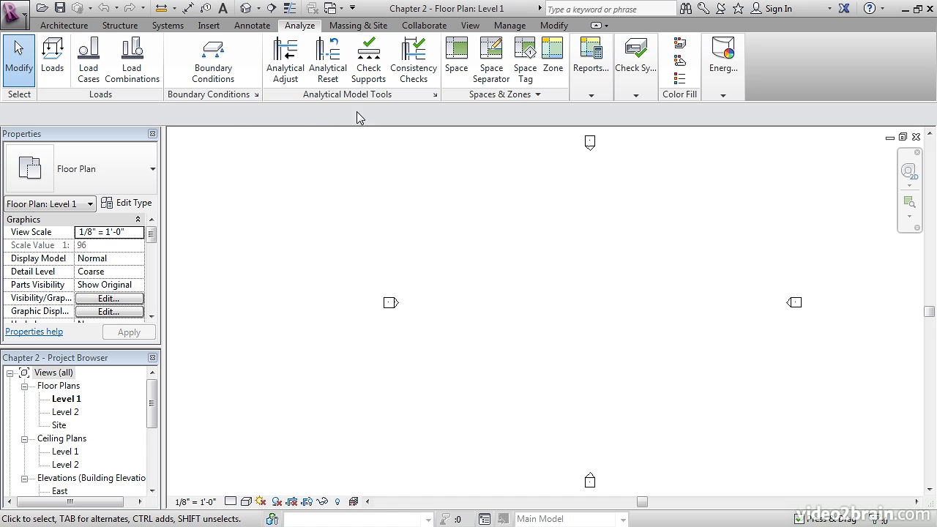
left_click(371, 29)
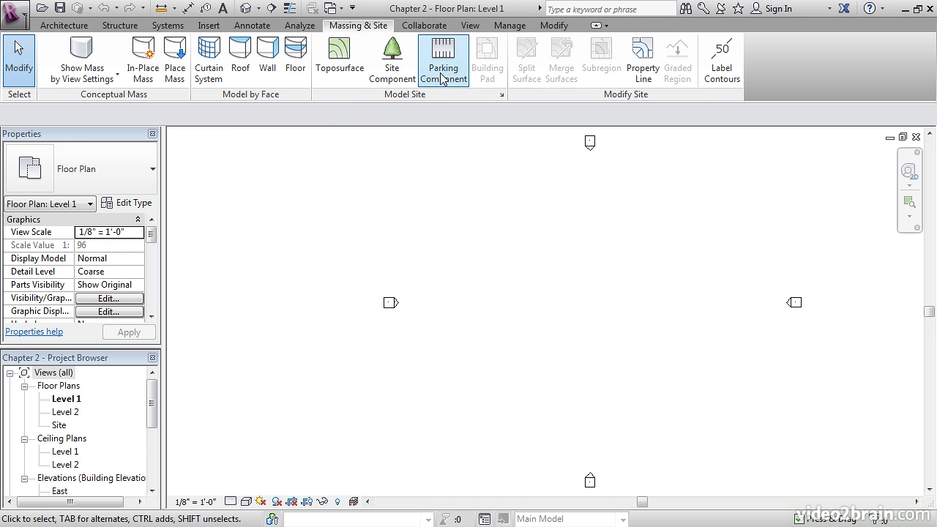
left_click(426, 27)
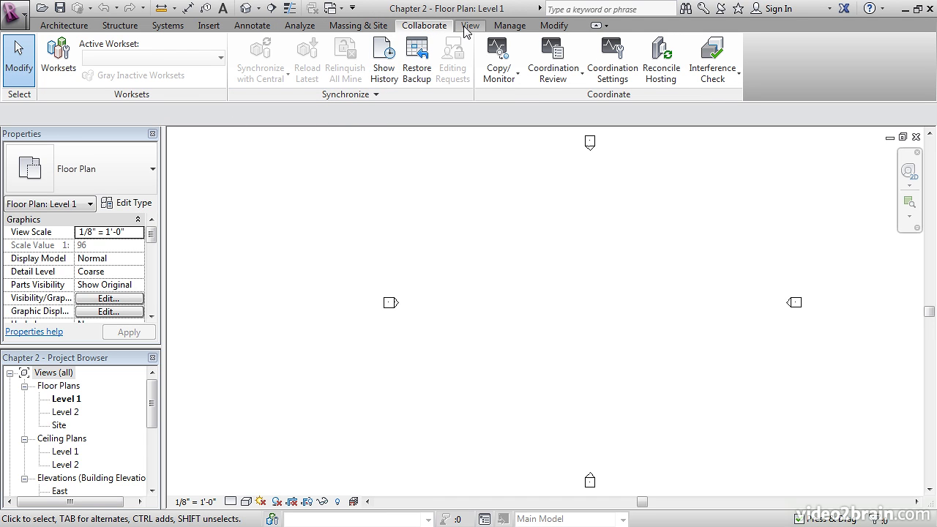
left_click(470, 27)
left_click(512, 27)
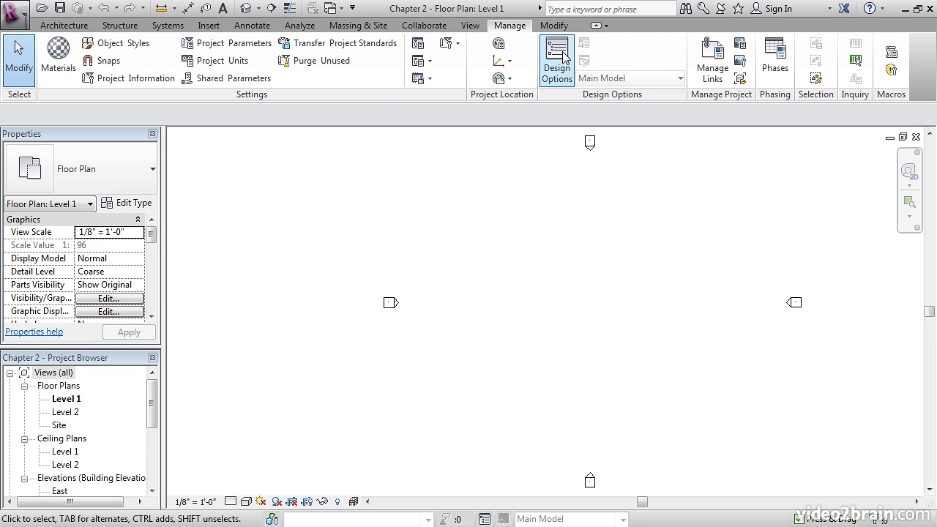
left_click(550, 26)
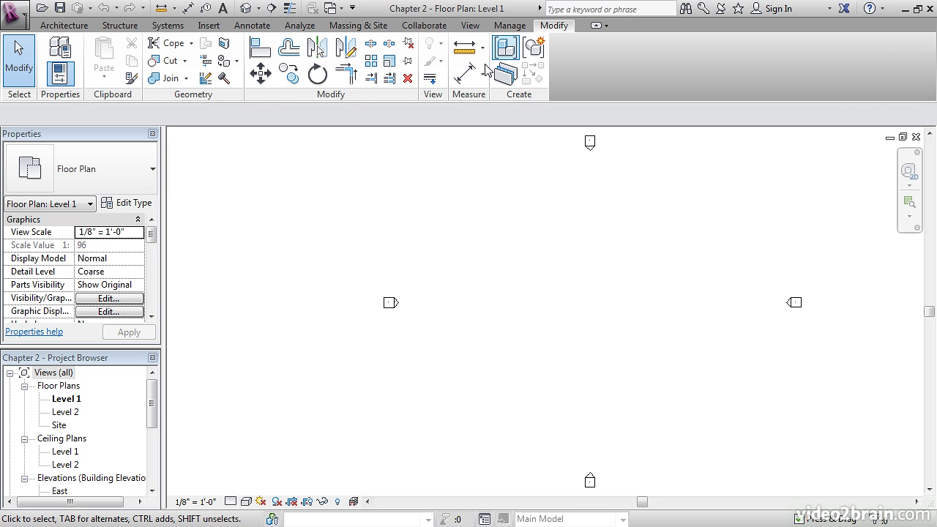
On the Collaborate tab, view the Restore Backup shortcut menu and the Quick Access Toolbar list
left_click(507, 26)
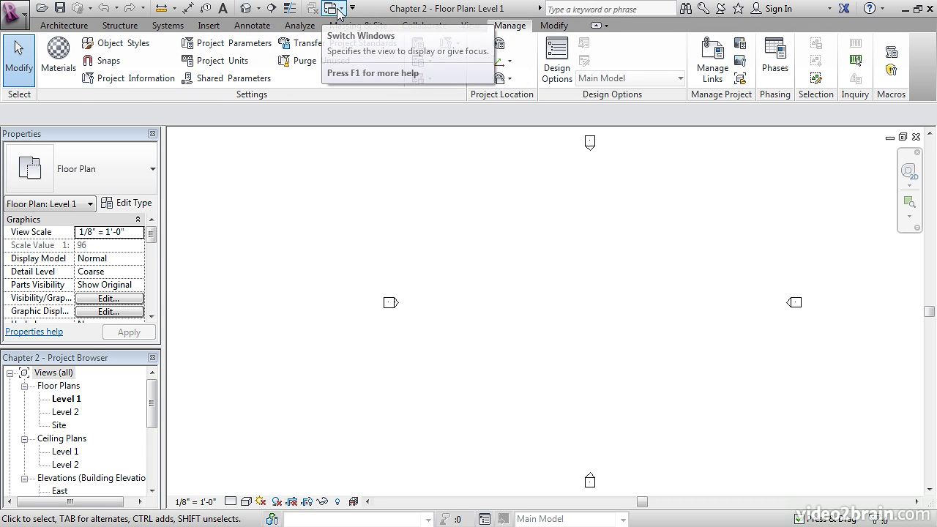
left_click(424, 25)
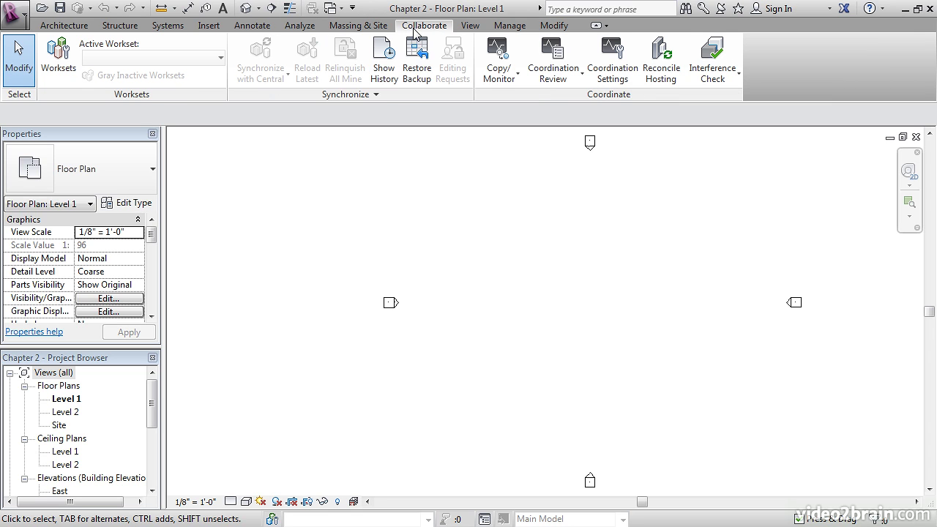
right_click(420, 65)
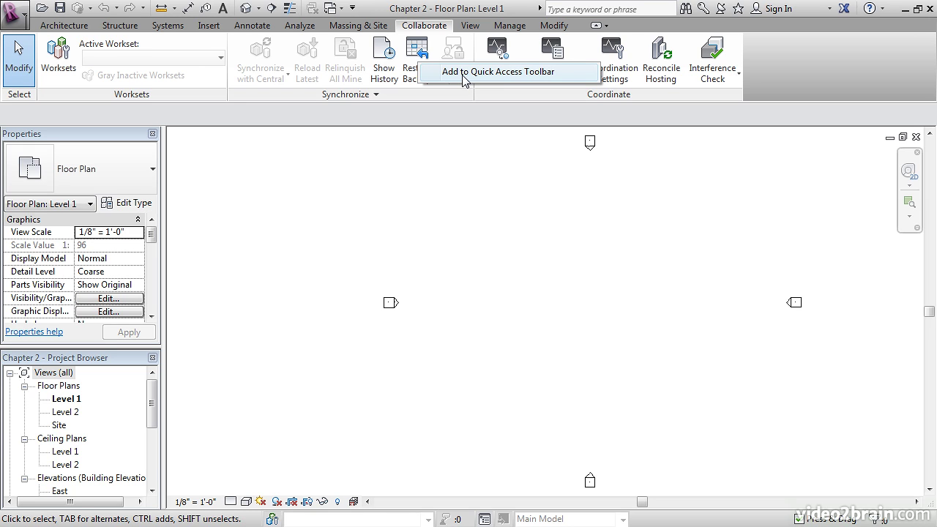
left_click(352, 9)
left_click(352, 9)
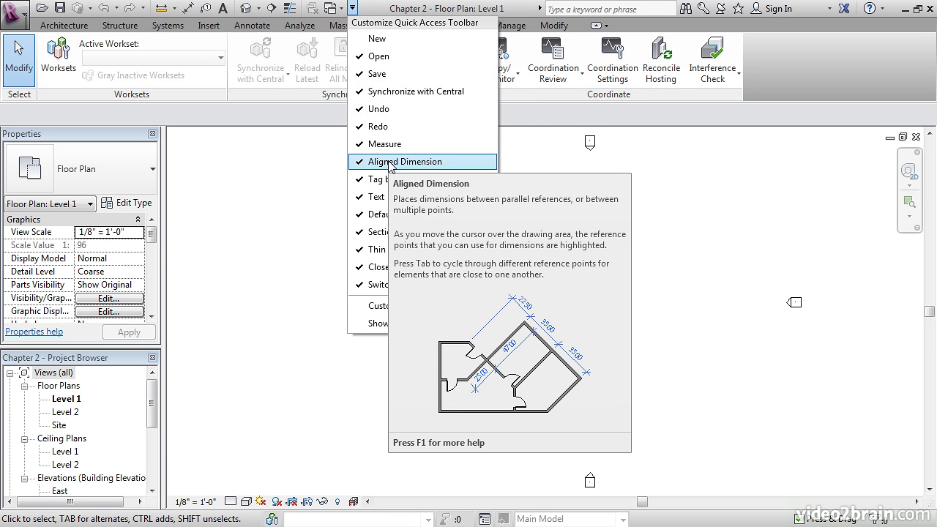
left_click(405, 10)
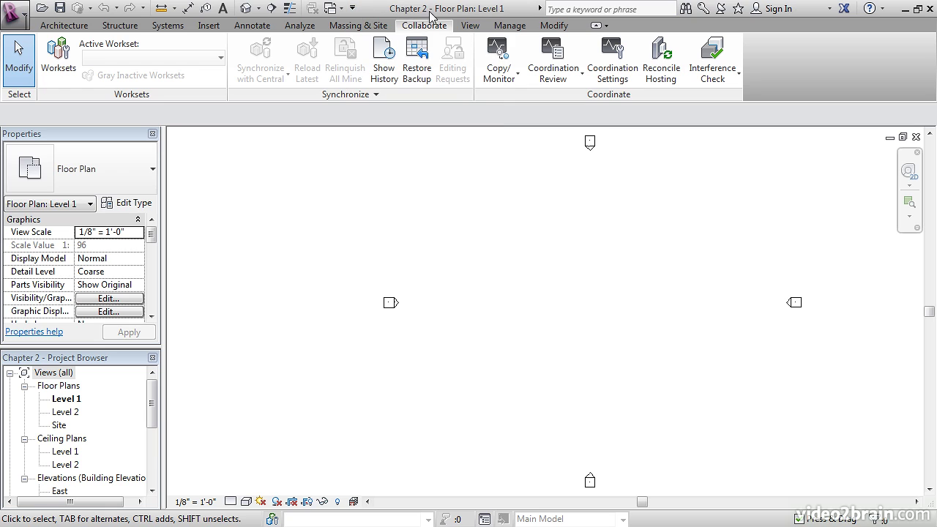
Start a help search in the InfoCenter box, then show the Help drop-down's resources menu
left_click(561, 10)
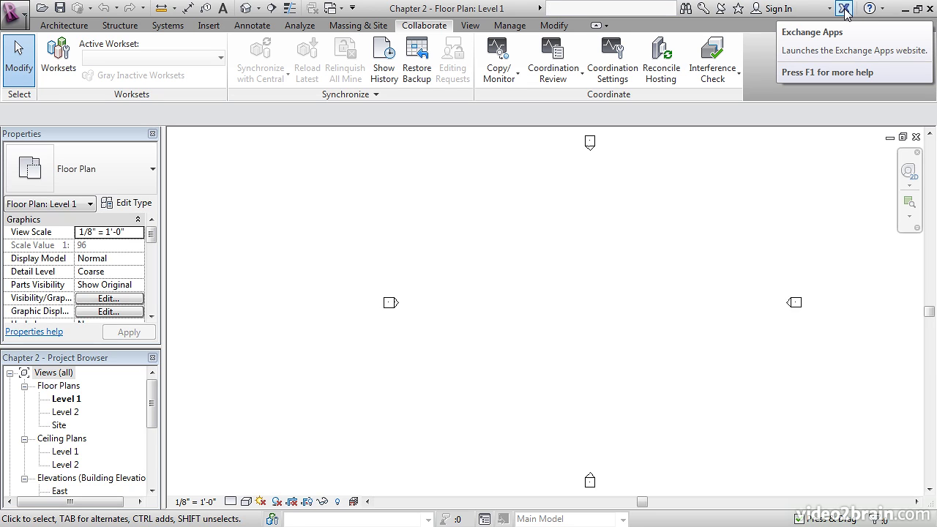
left_click(883, 9)
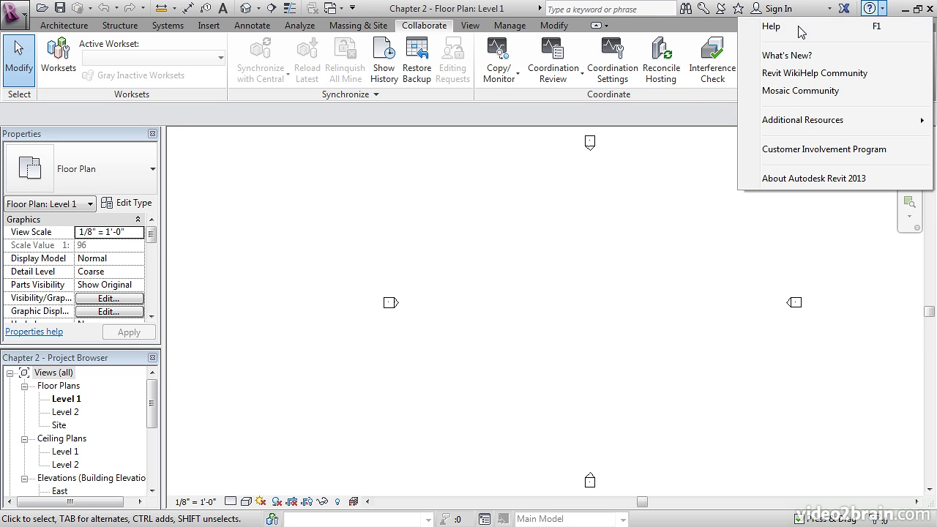
key("F1")
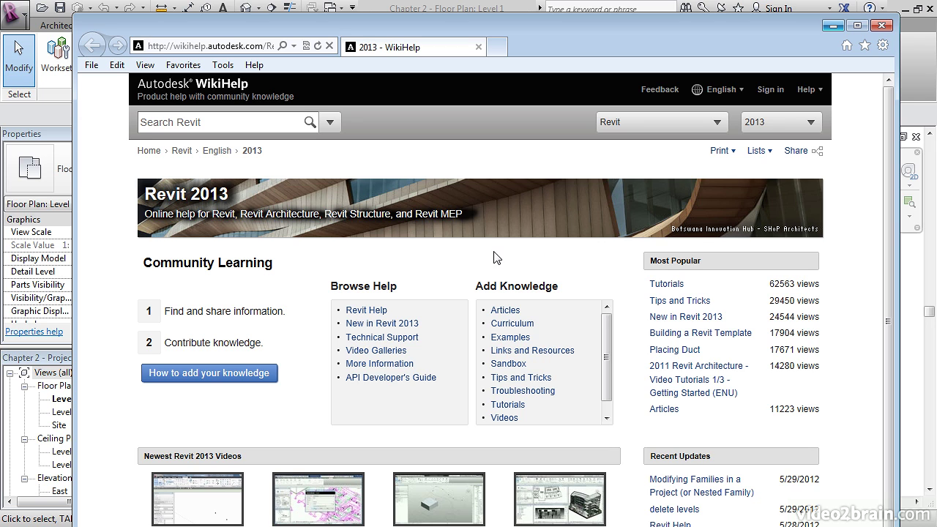
left_click(882, 27)
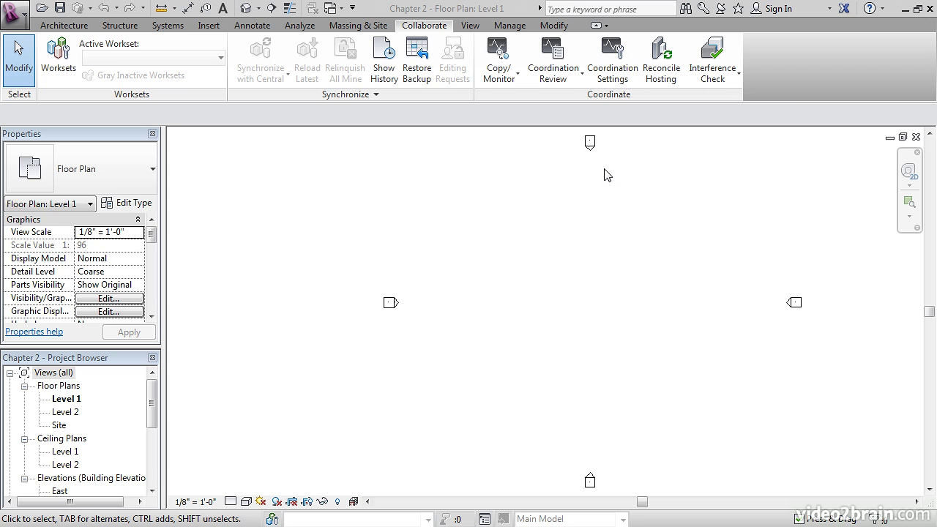
Start the Wall tool, choose Exterior - Brick and CMU on MTL. Stud, and edit its type
left_click(64, 27)
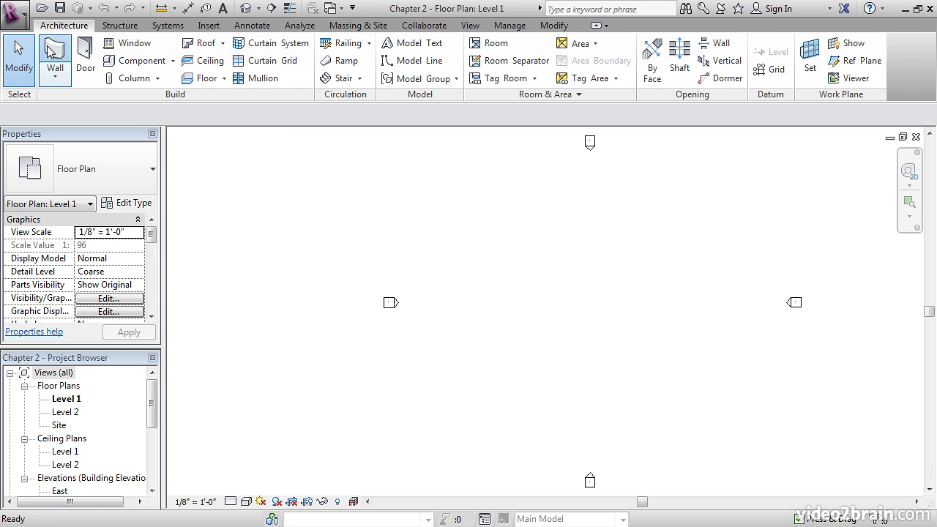
left_click(55, 55)
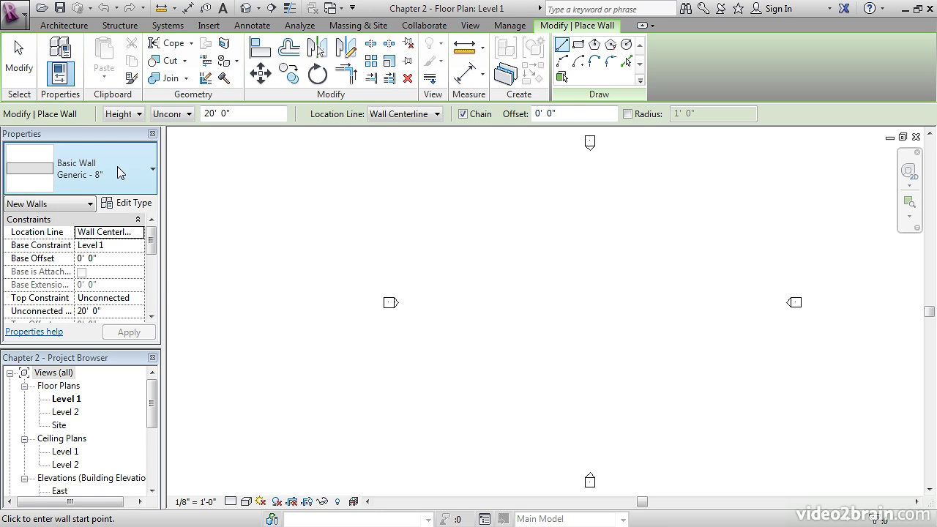
left_click(152, 169)
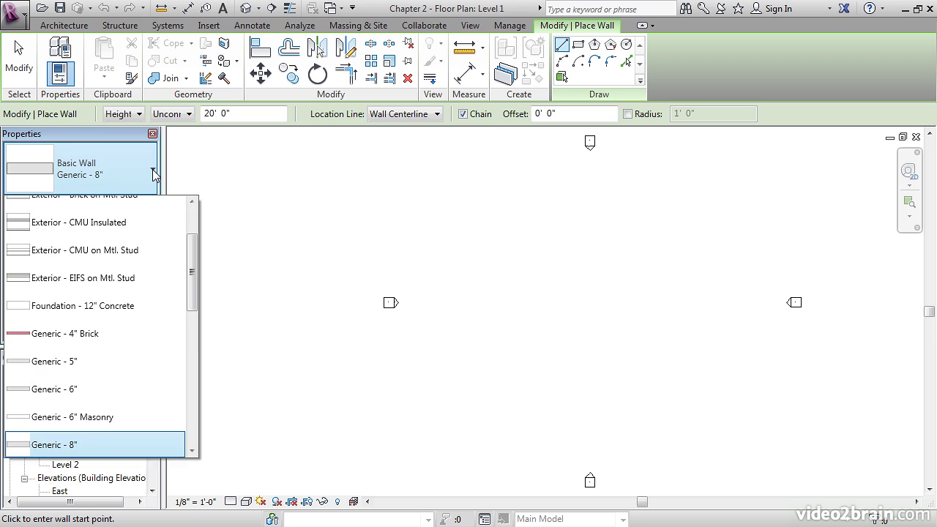
left_click_drag(195, 236, 200, 223)
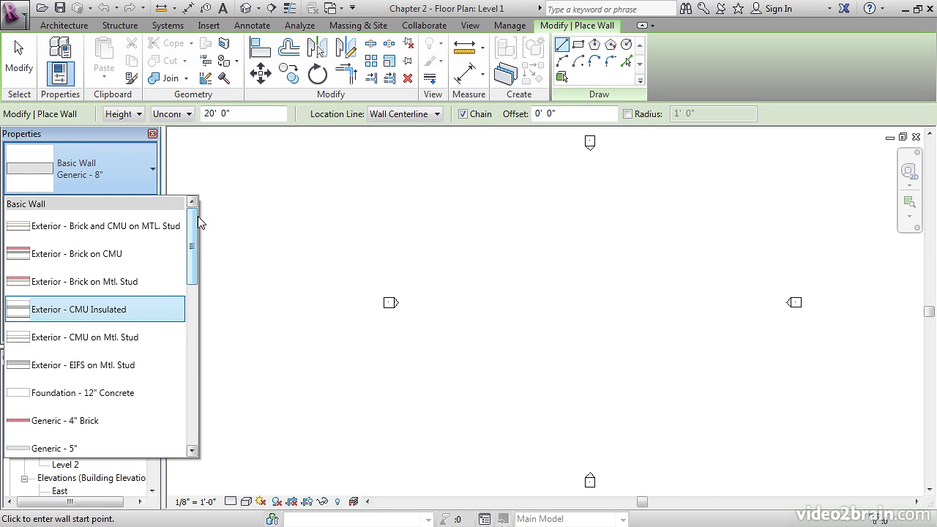
left_click(64, 228)
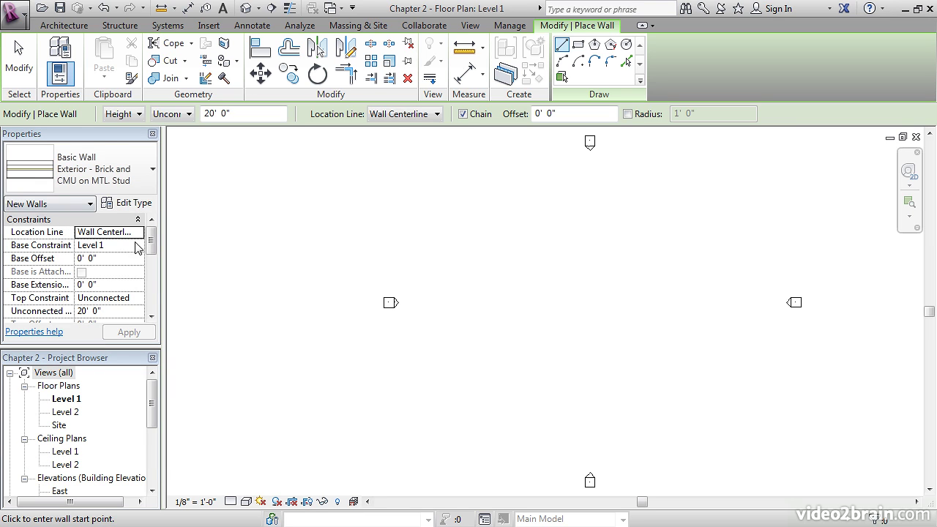
scroll(150, 243, "down", 1)
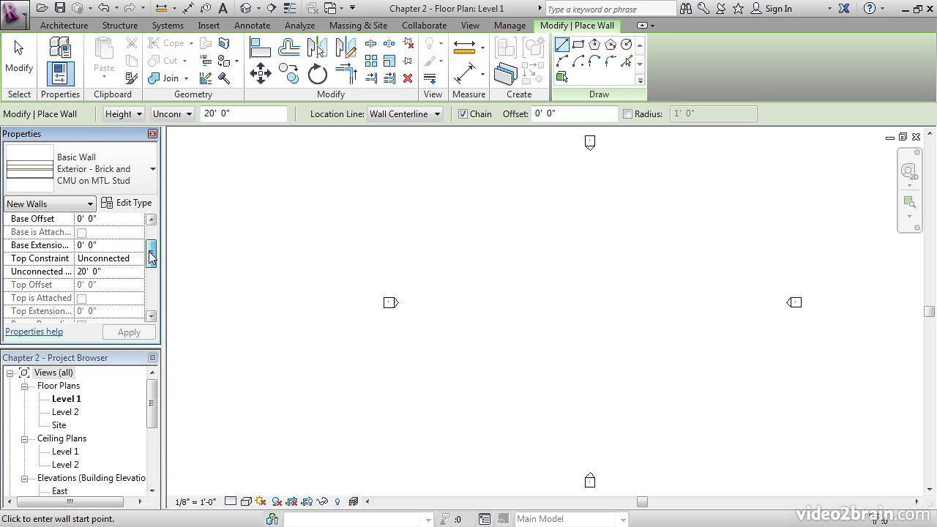
scroll(150, 243, "up", 1)
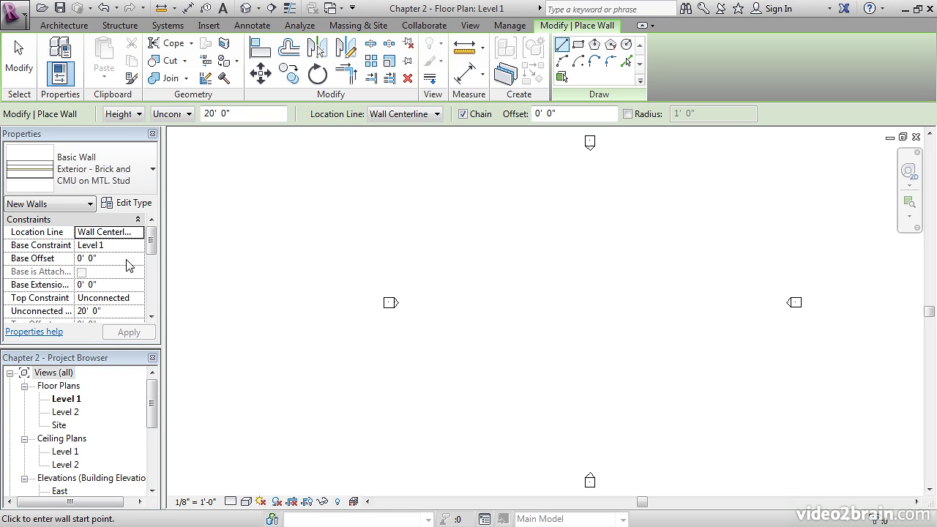
left_click(145, 206)
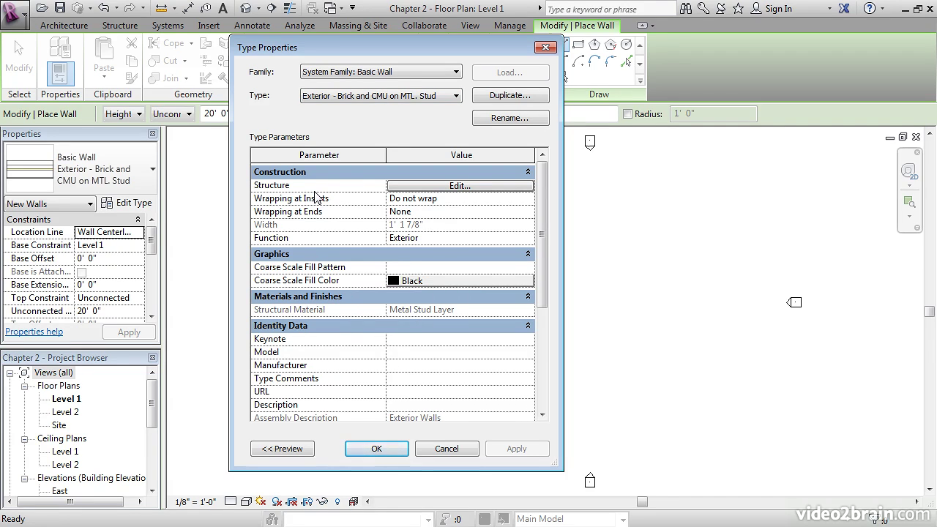
Widen the wall's layer structure table, preview it as a section, and accept the assembly
left_click(444, 187)
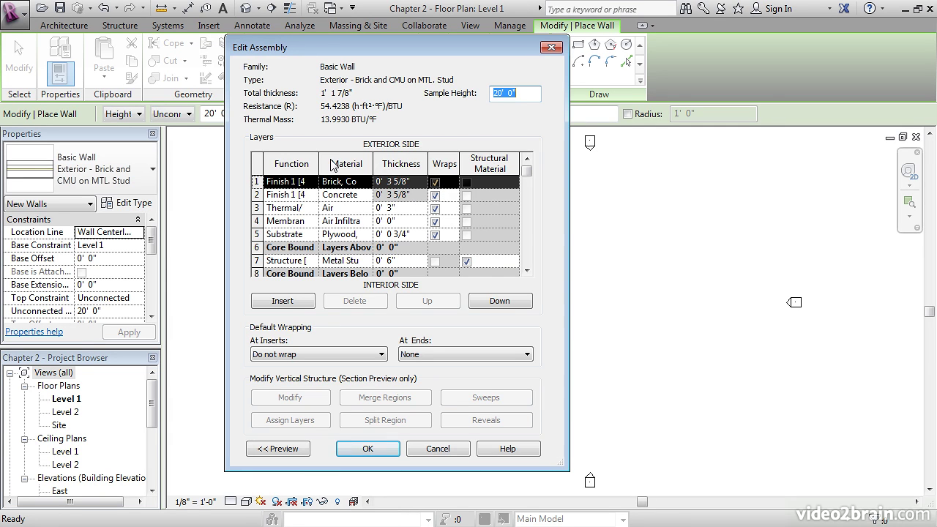
left_click_drag(319, 161, 341, 161)
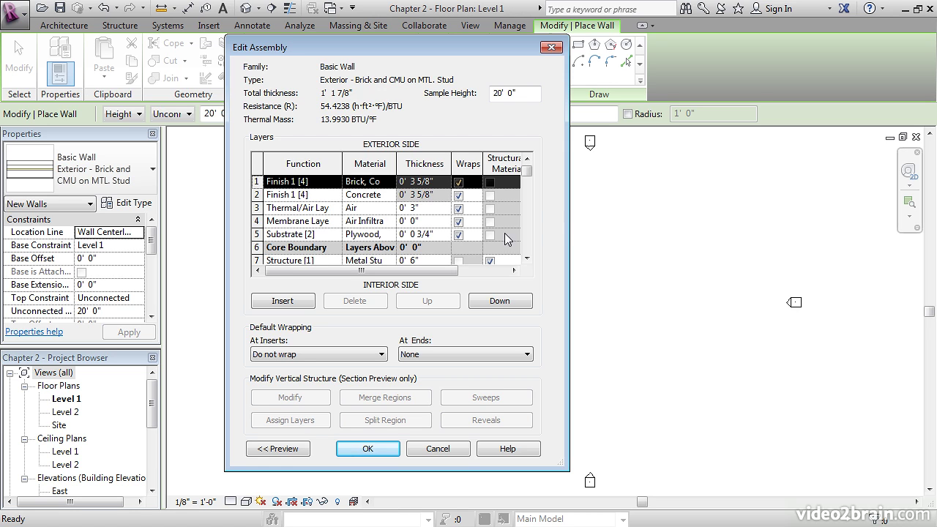
left_click_drag(565, 221, 732, 227)
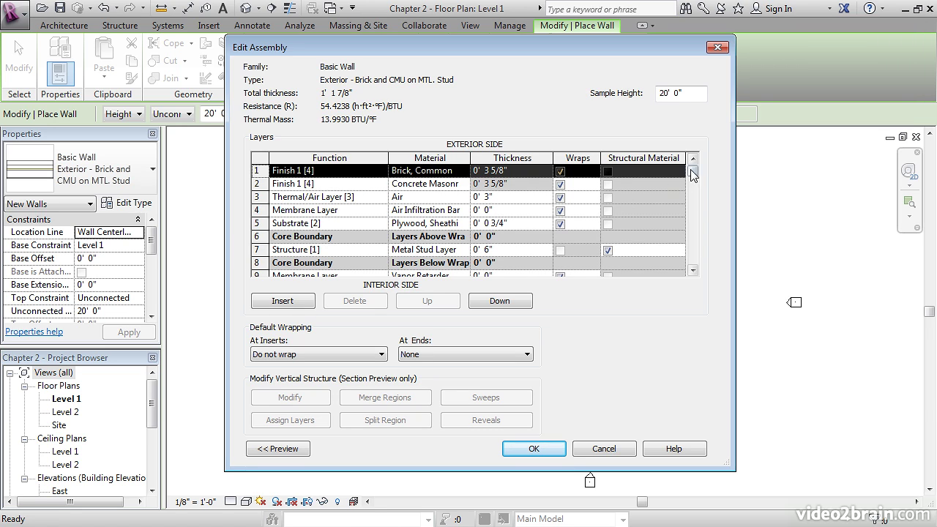
mouse_move(693, 171)
left_mouse_down()
mouse_move(696, 259)
mouse_move(694, 170)
left_mouse_up()
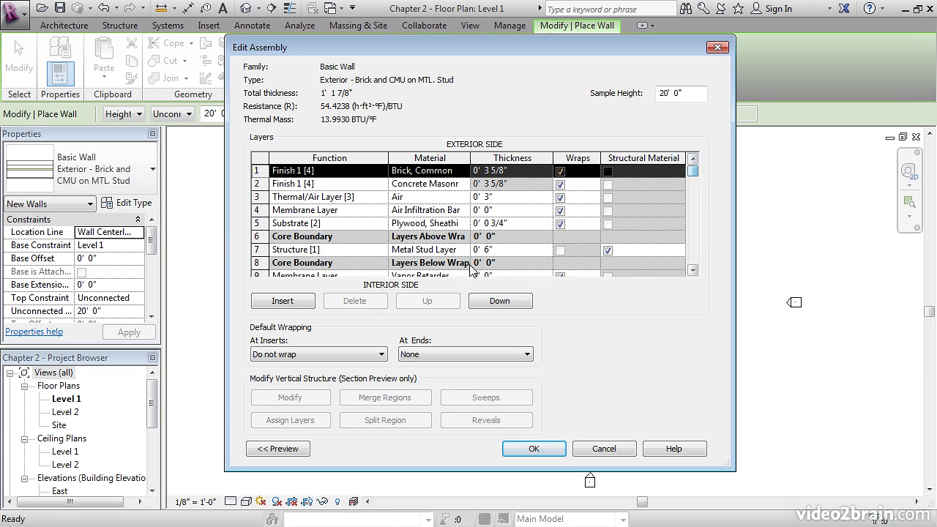
left_click(279, 449)
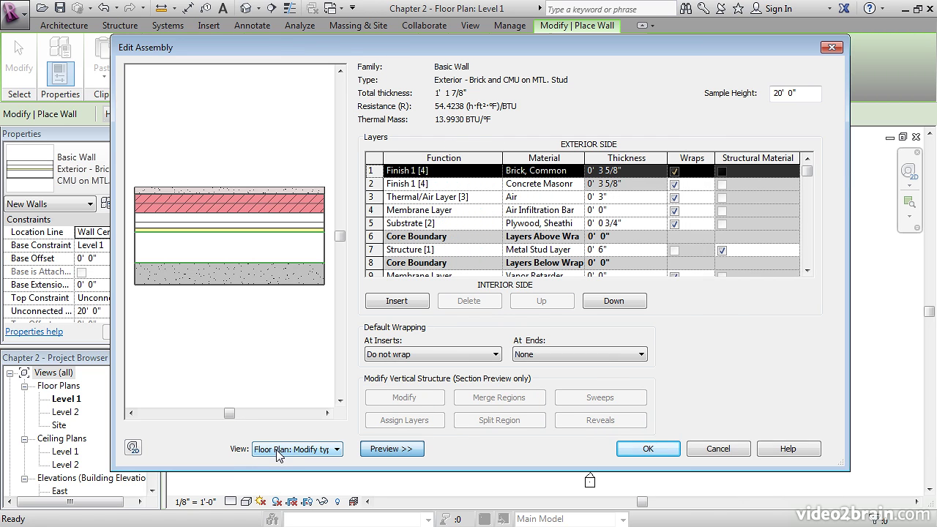
left_click(262, 450)
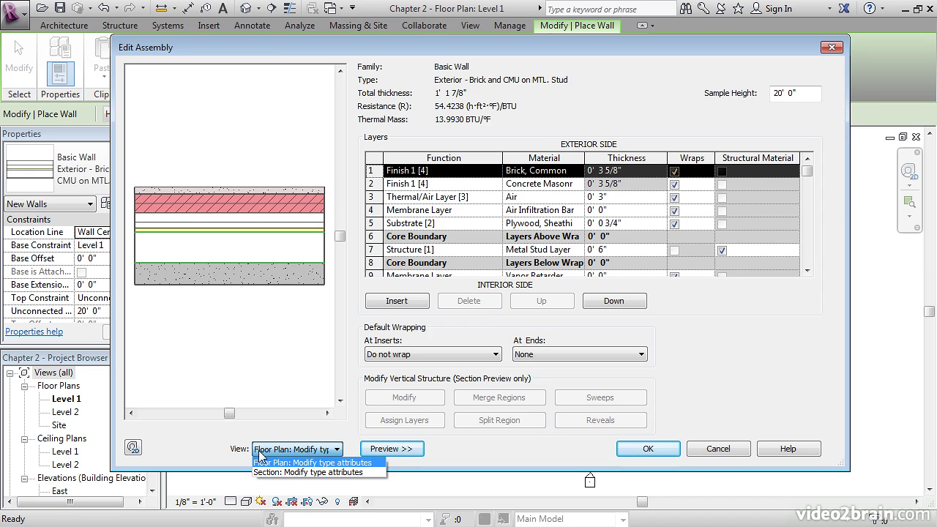
left_click(296, 472)
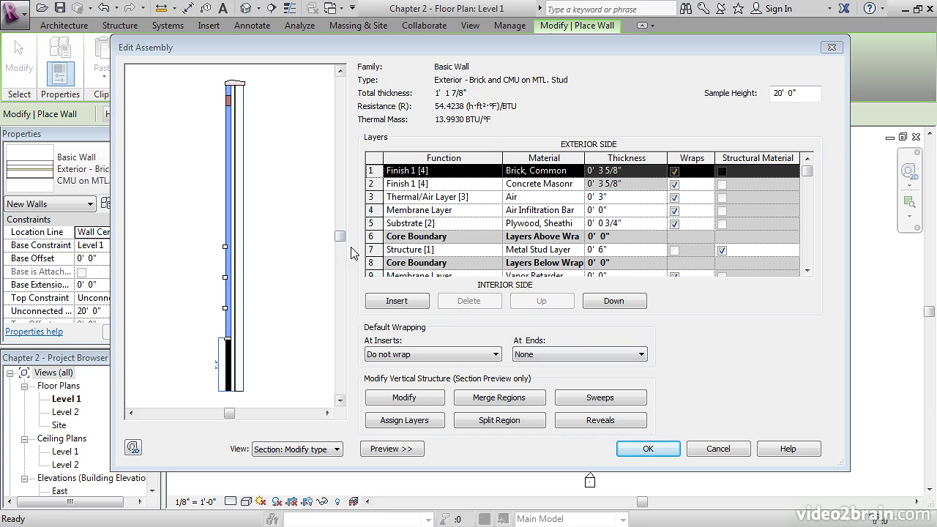
left_click(647, 448)
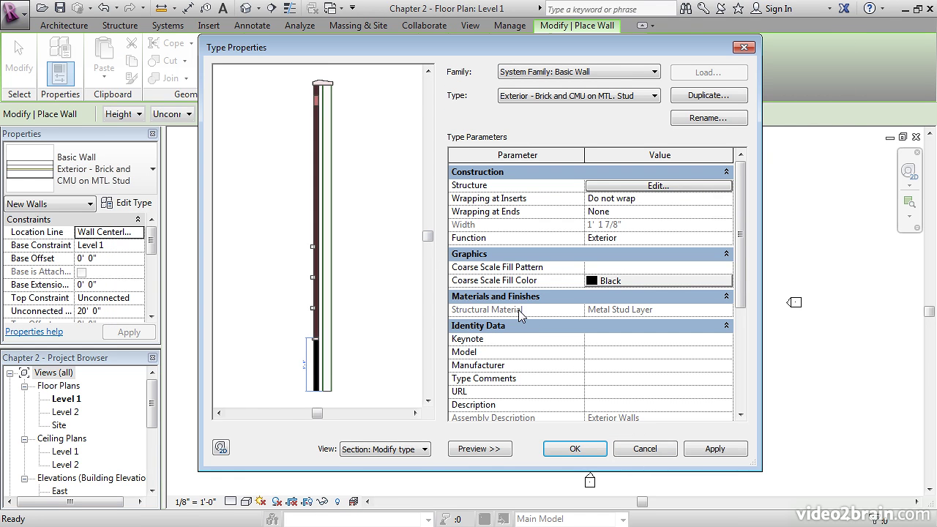
Close Type Properties and set the wall Location Line to Finish Face: Exterior
left_click(574, 449)
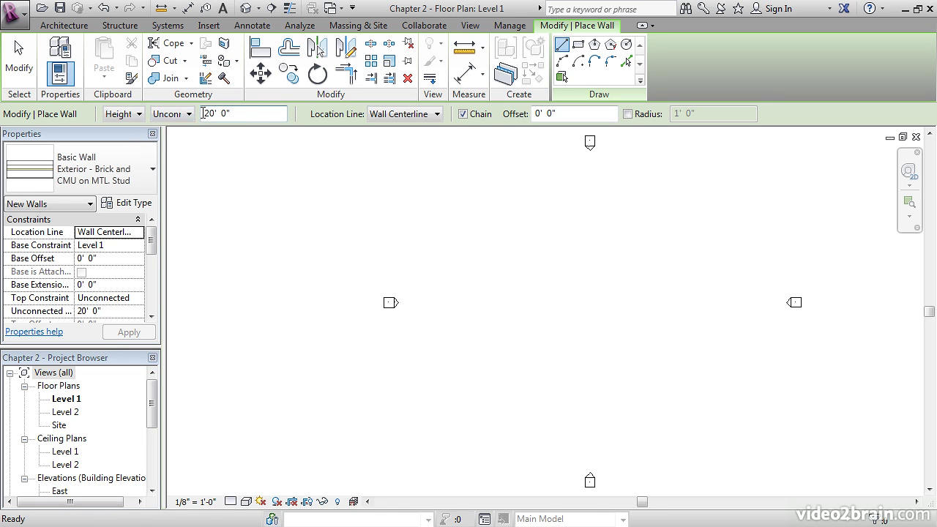
left_click(432, 115)
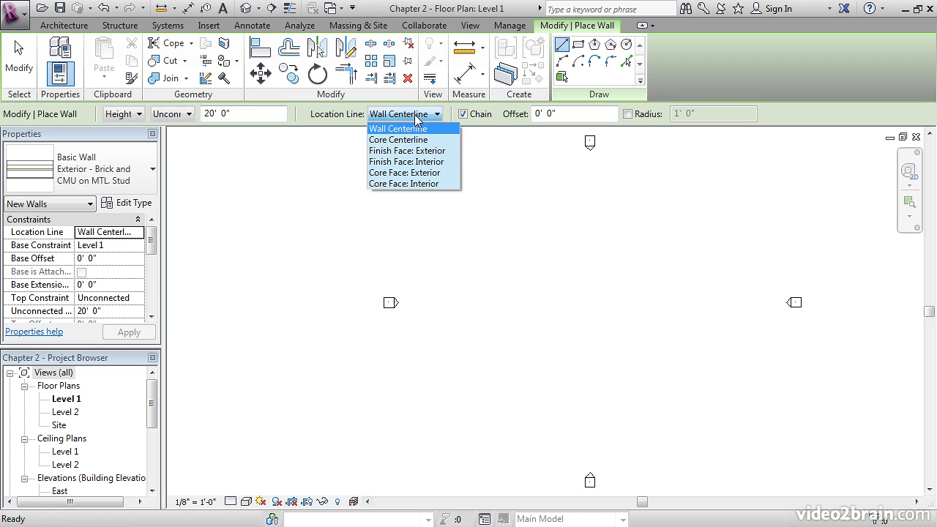
key("Down")
key("Down")
left_click(397, 151)
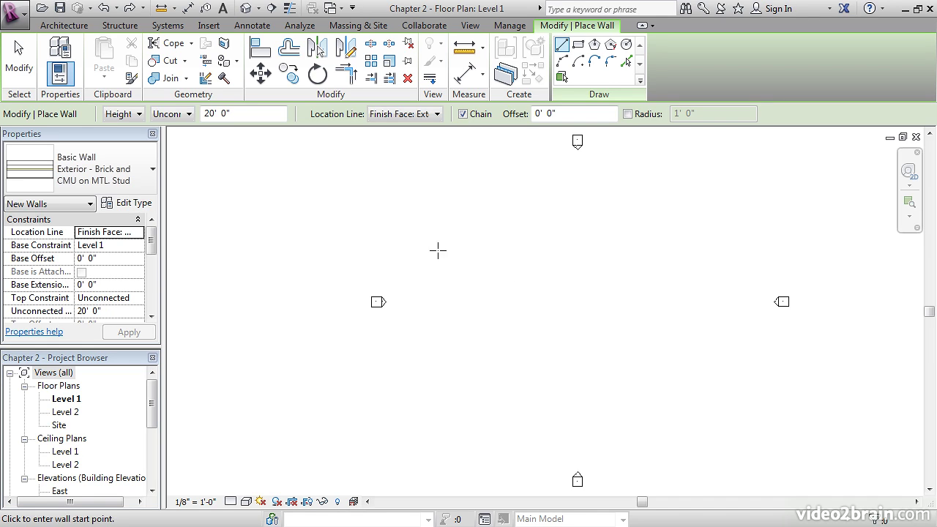
left_click(578, 115)
Draw a 100 ft bottom wall followed by an 80 ft left wall
left_click(691, 398)
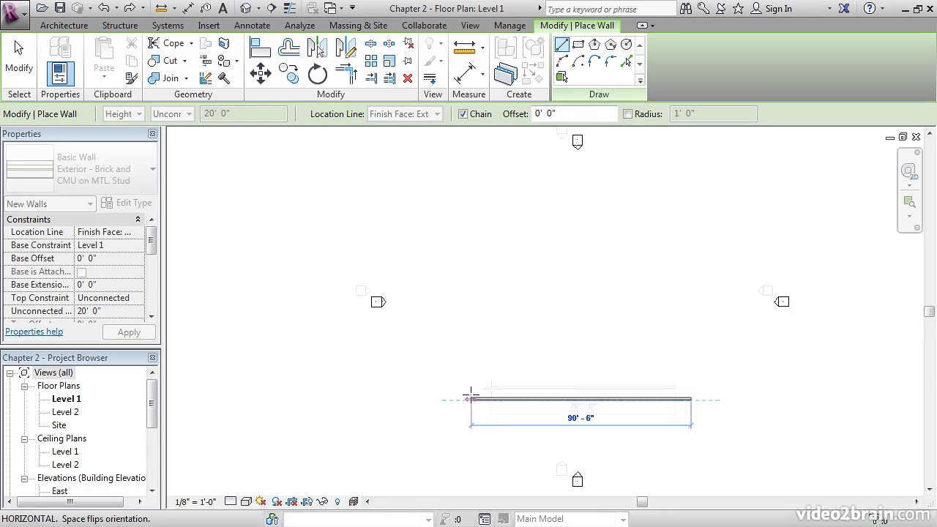
middle_click_drag(468, 395, 452, 385)
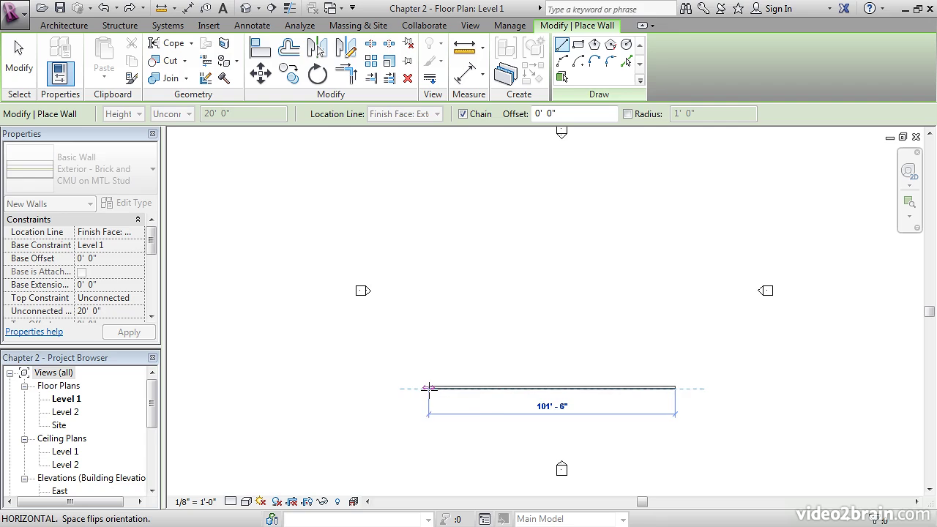
type("100")
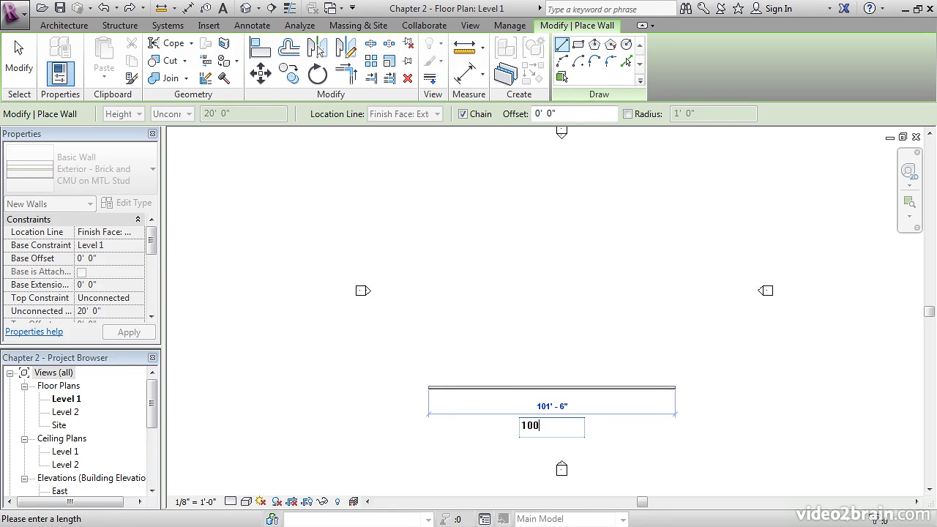
key("Return")
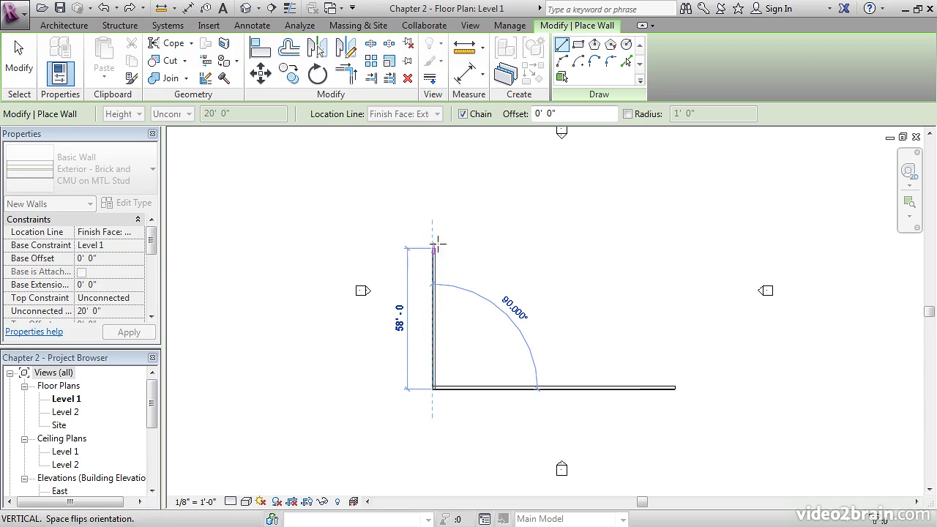
type("80")
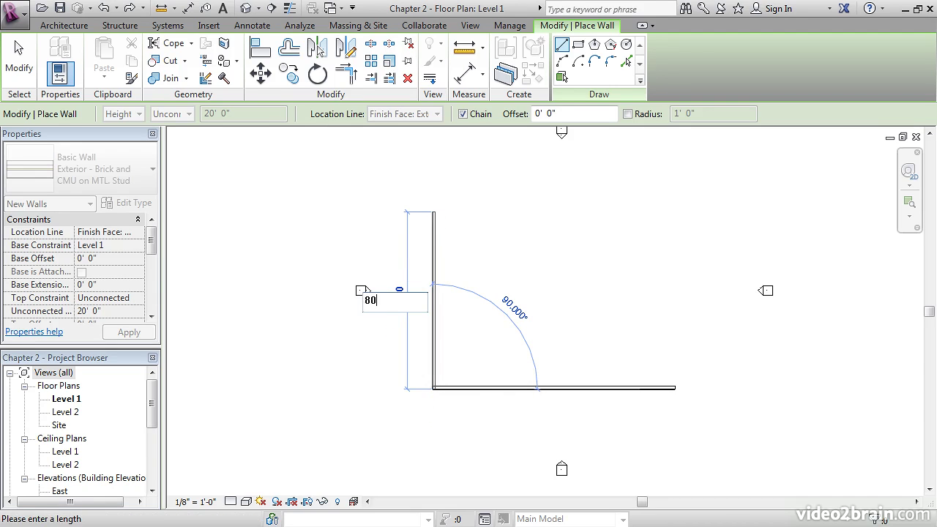
key("Return")
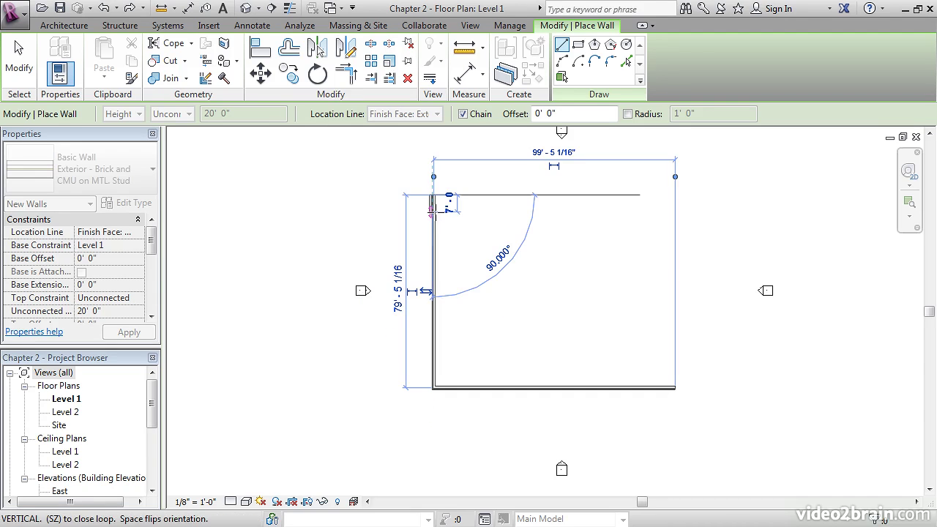
End the top wall at the corner, add 16 ft downward and rightward walls, then exit
left_click(675, 194)
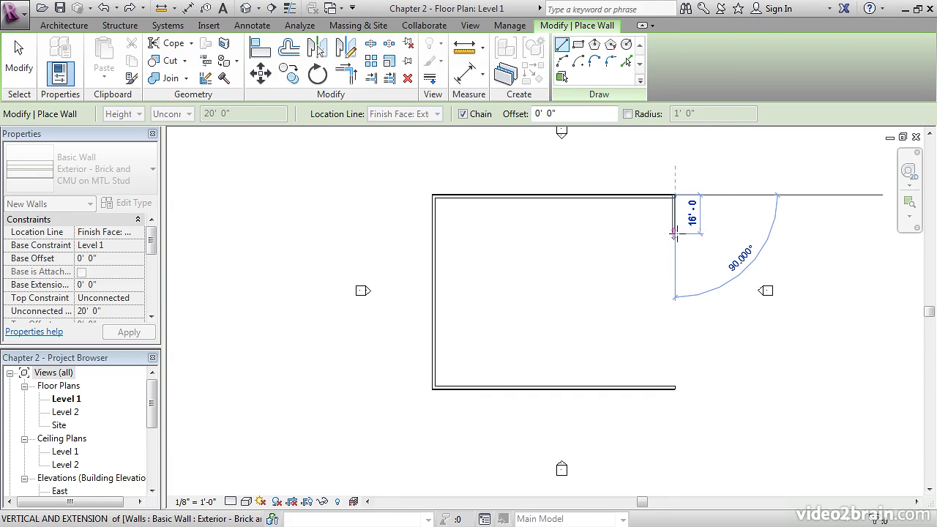
type("16")
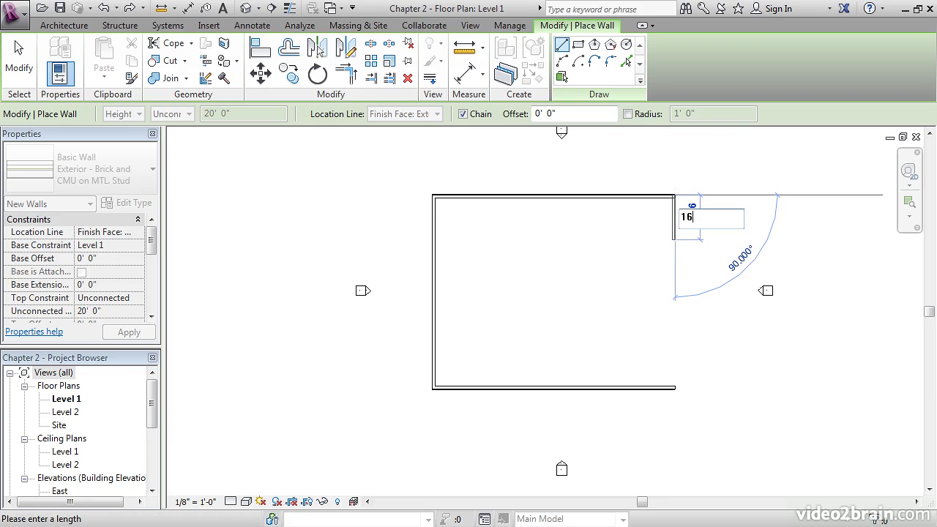
key("Return")
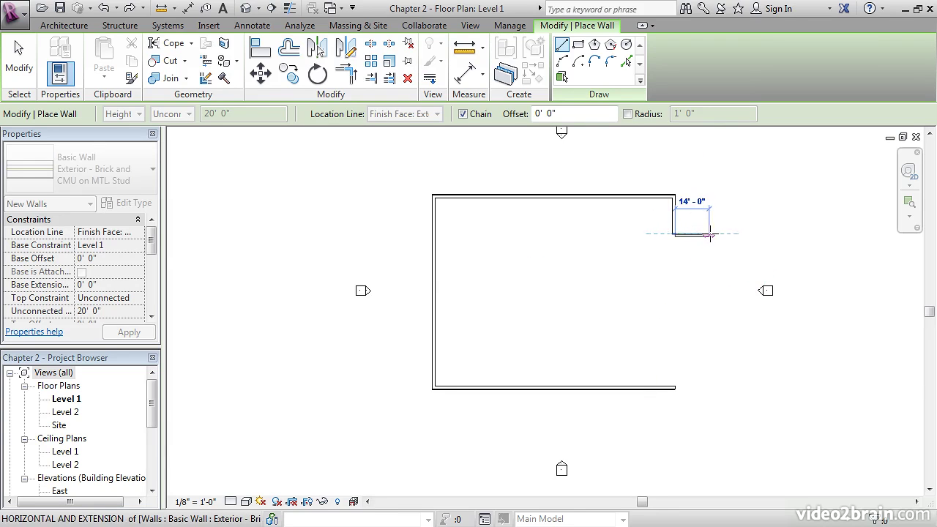
type("16")
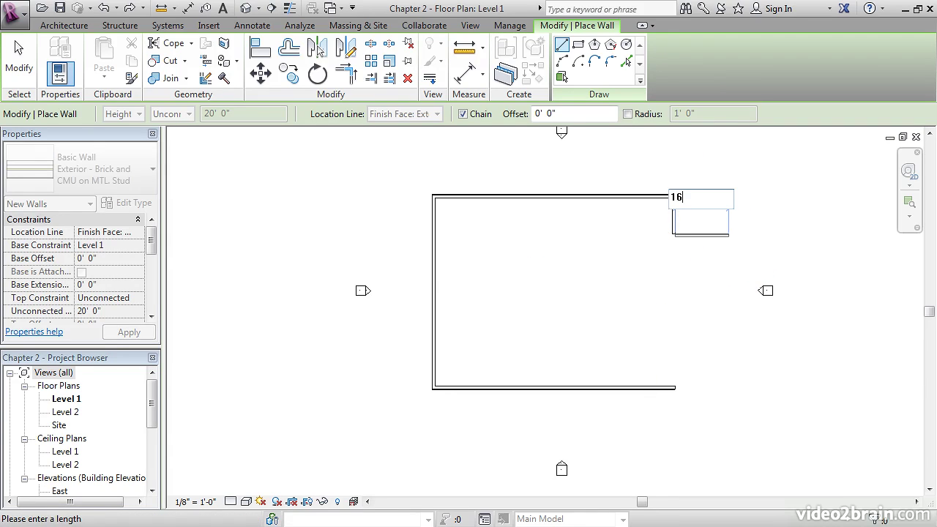
key("Return")
left_click(716, 234)
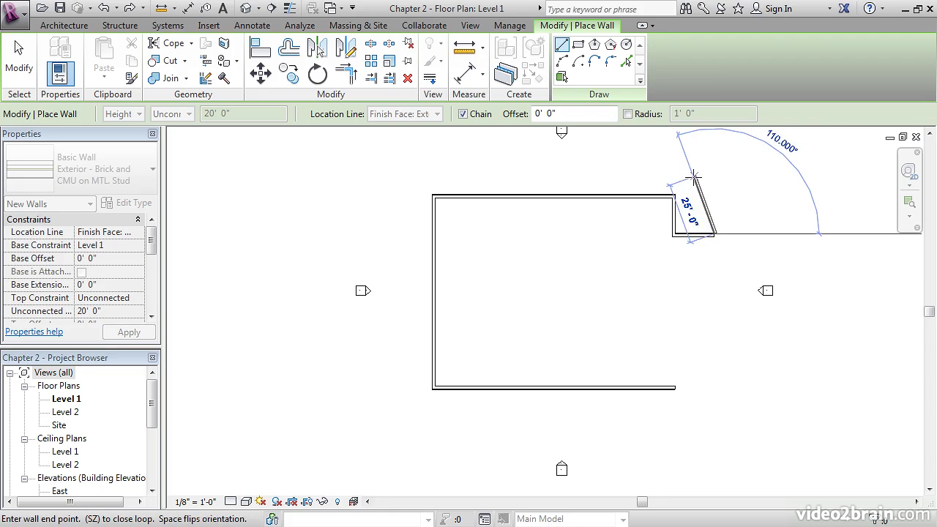
key("Escape")
key("Escape")
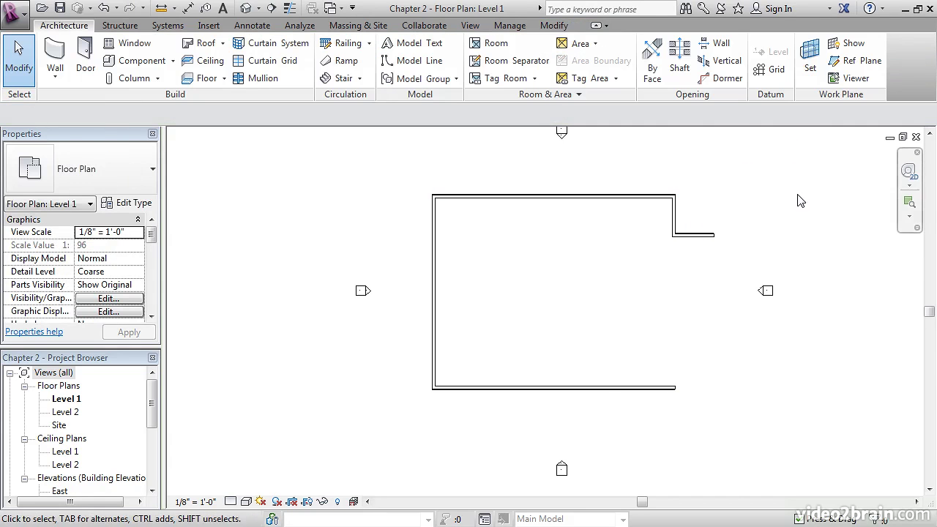